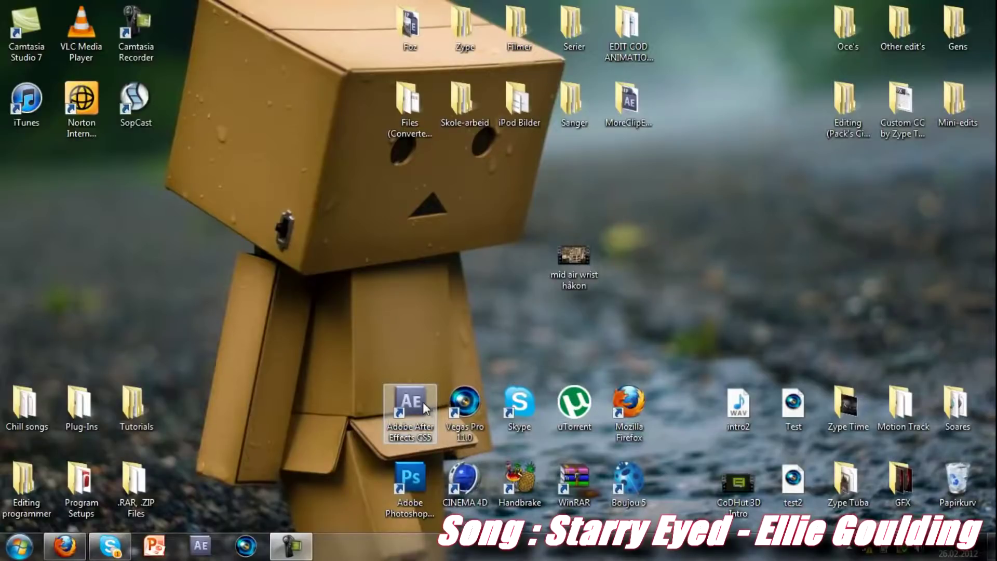
Preview the gameplay clip, bring the empty After Effects project forward, then reveal the desktop
double_click(582, 272)
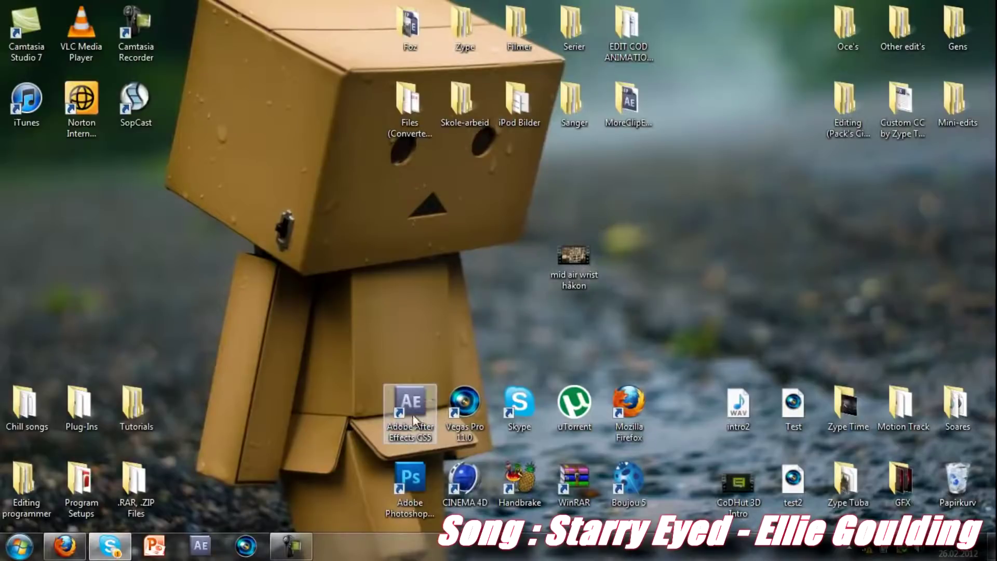
click(201, 545)
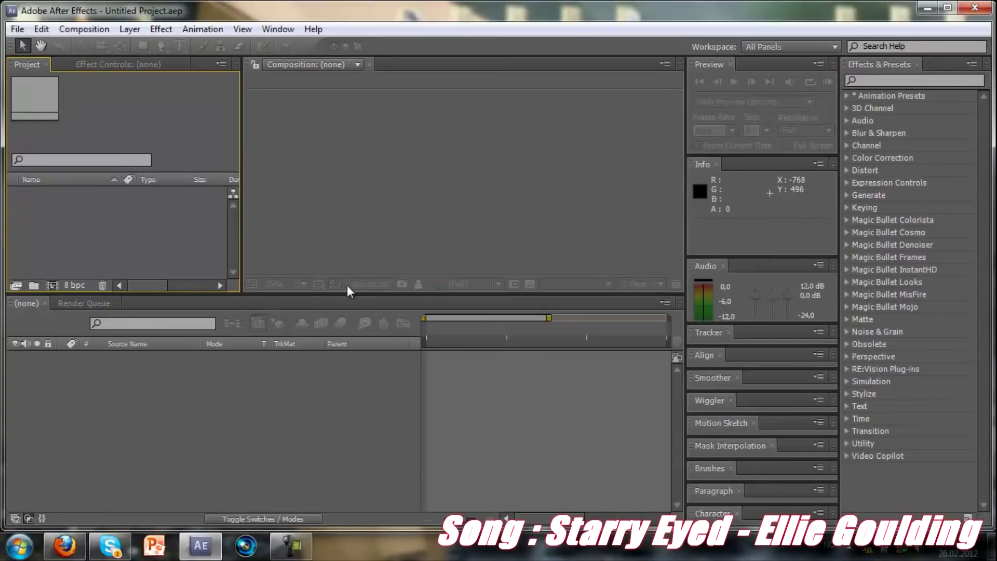
key(super+d)
Import the mid air wrist håkon clip into the Project panel and build a composition from it
drag(574, 262, 244, 514)
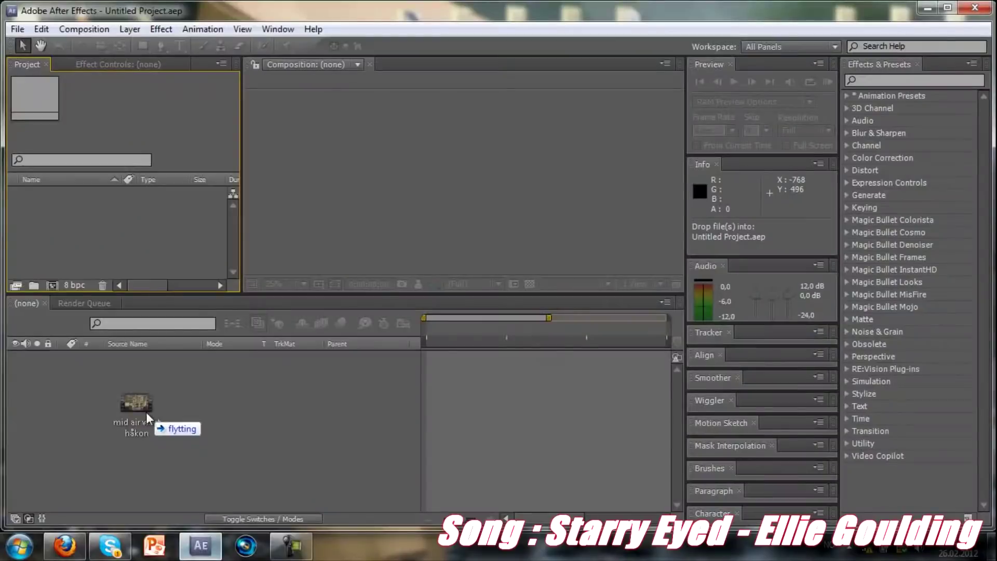
drag(243, 515, 88, 251)
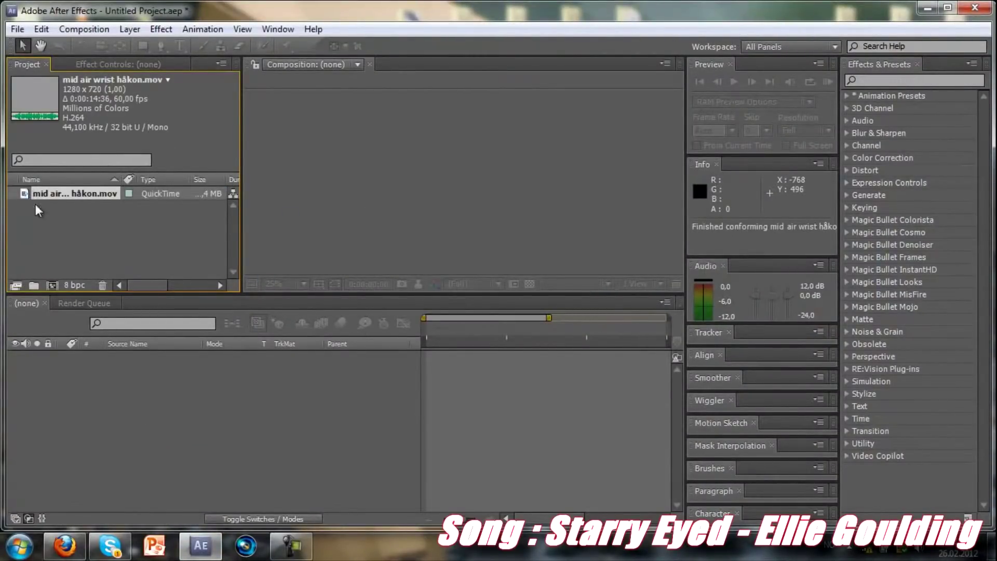
mouse_move(47, 193)
mouse_down()
mouse_move(302, 222)
mouse_move(288, 211)
mouse_up()
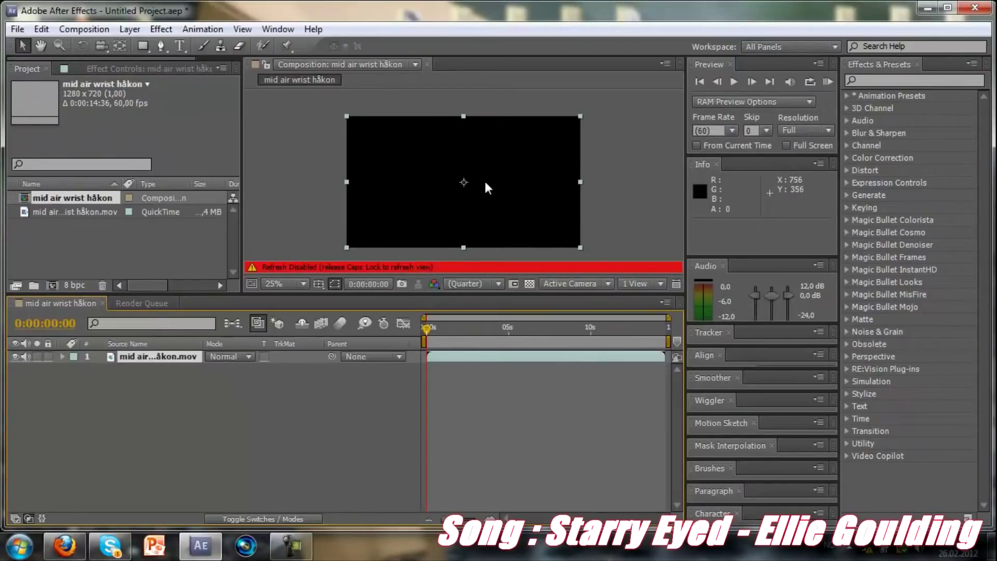
Re-enable live viewer refresh, dismiss the disk notice, and scrub the playhead to 0:00:05:58
key(Caps_Lock)
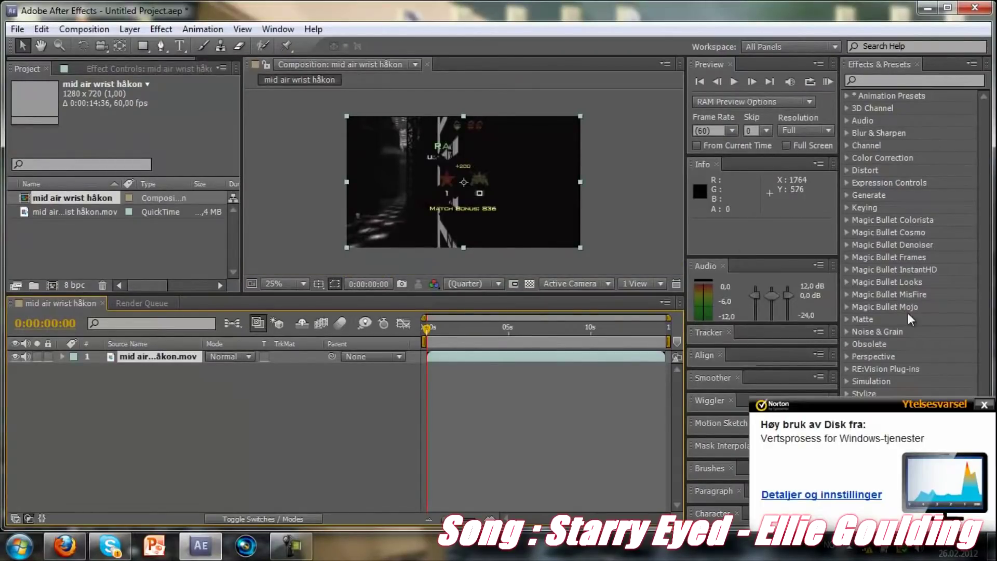
click(986, 405)
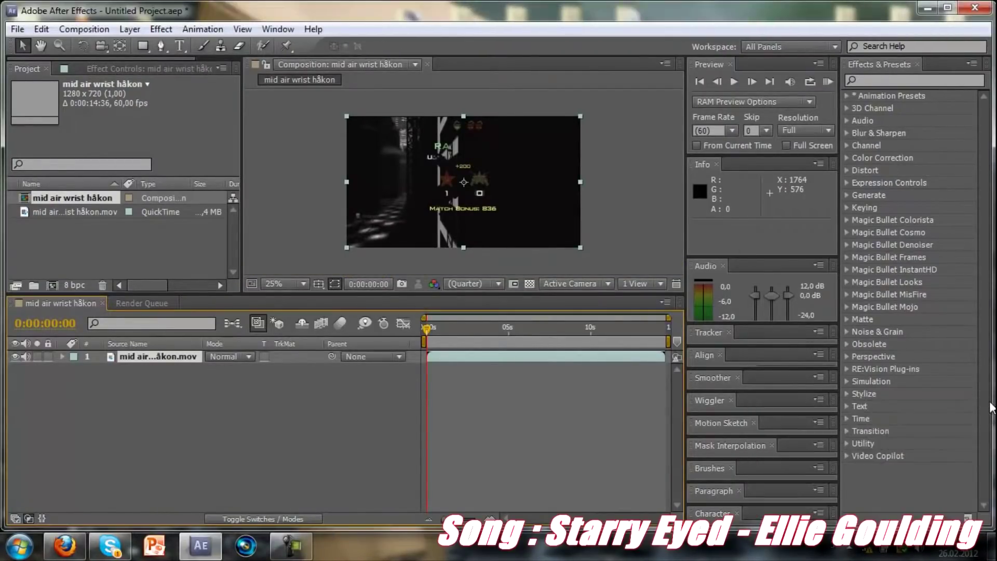
click(532, 327)
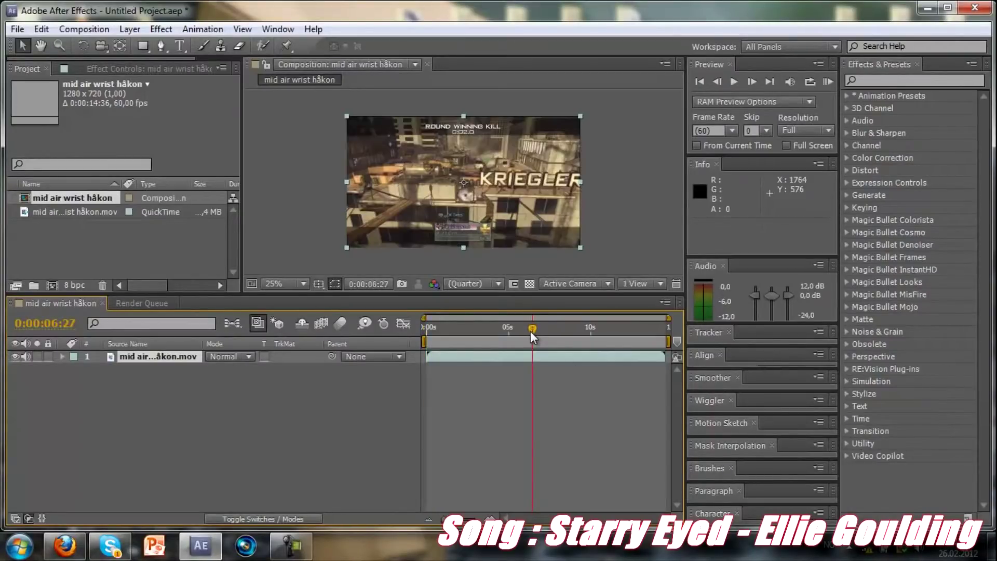
drag(532, 330, 525, 330)
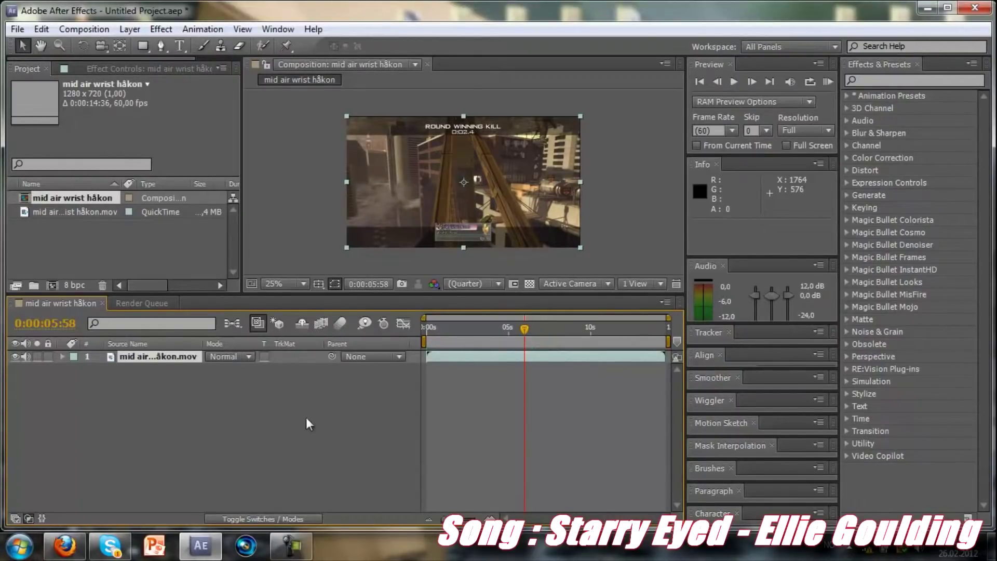
Search 'blinds' for Venetian Blinds, try it on the clip, undo, and add a new adjustment layer
click(878, 80)
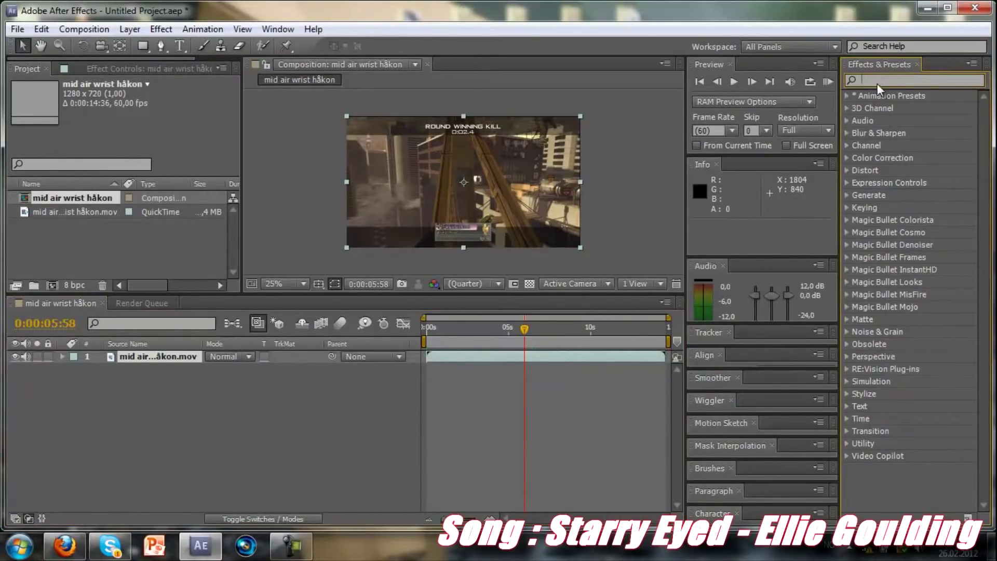
text(ven)
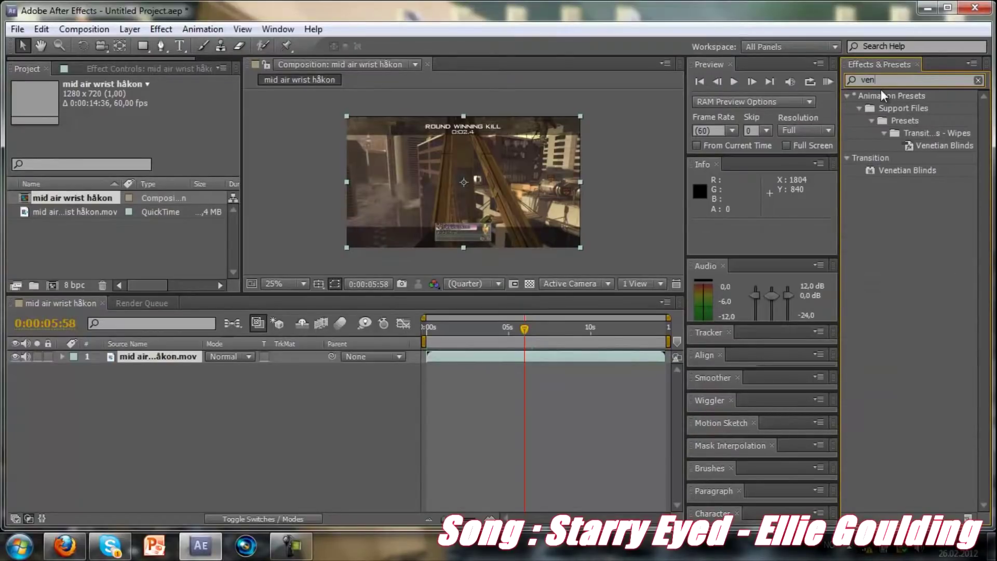
key(BackSpace)
key(BackSpace)
key(BackSpace)
text(blin)
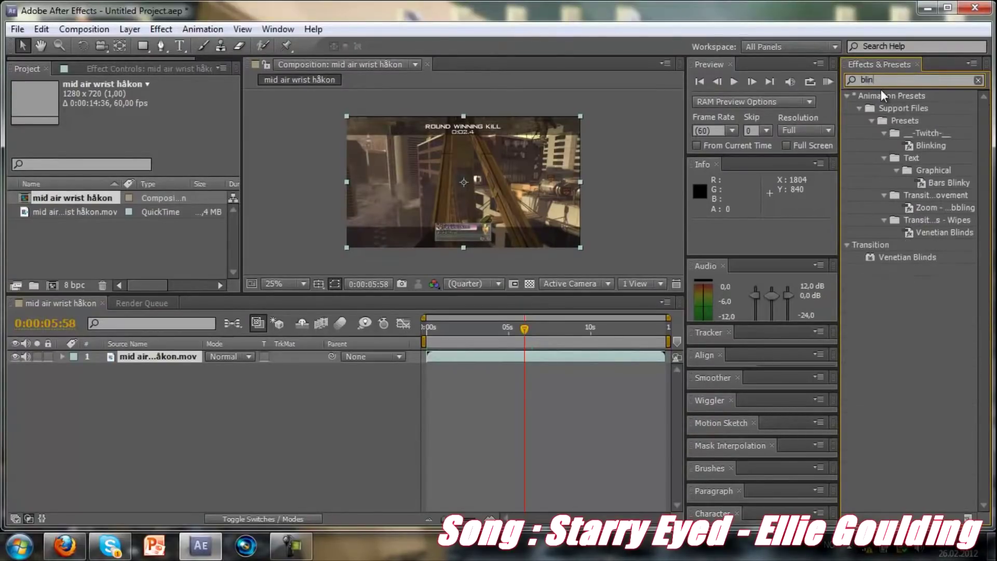
text(ds)
click(904, 170)
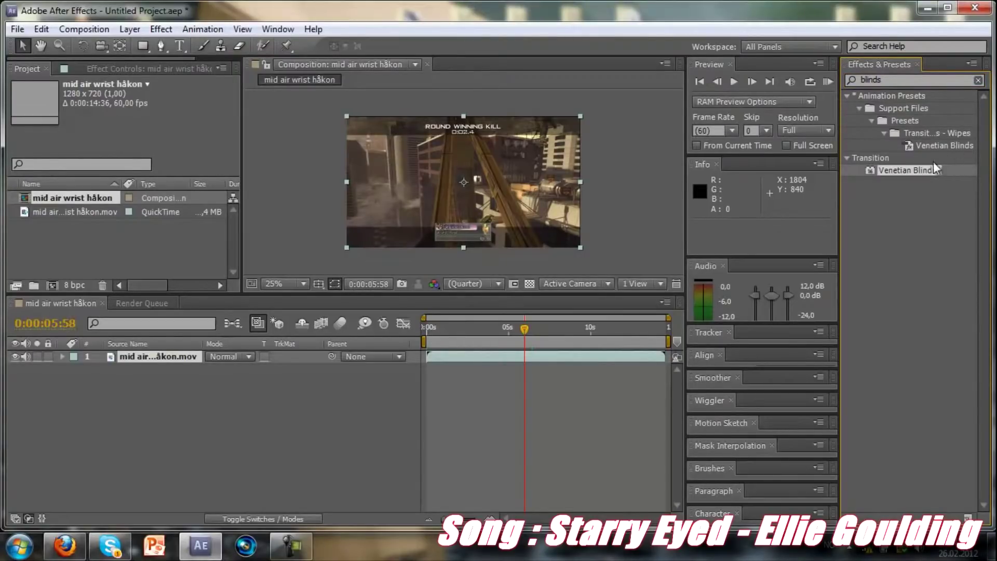
drag(927, 169, 615, 361)
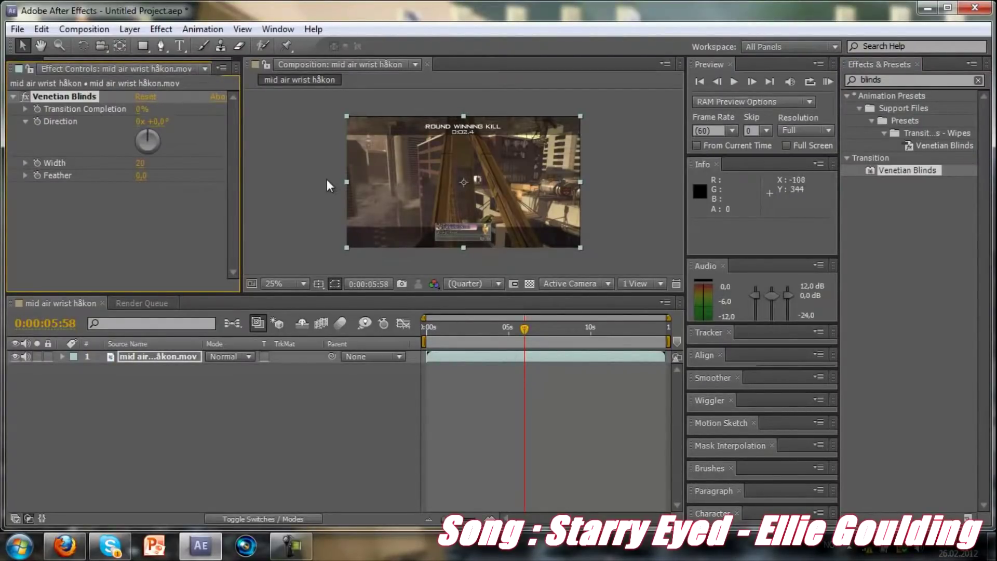
key(ctrl+z)
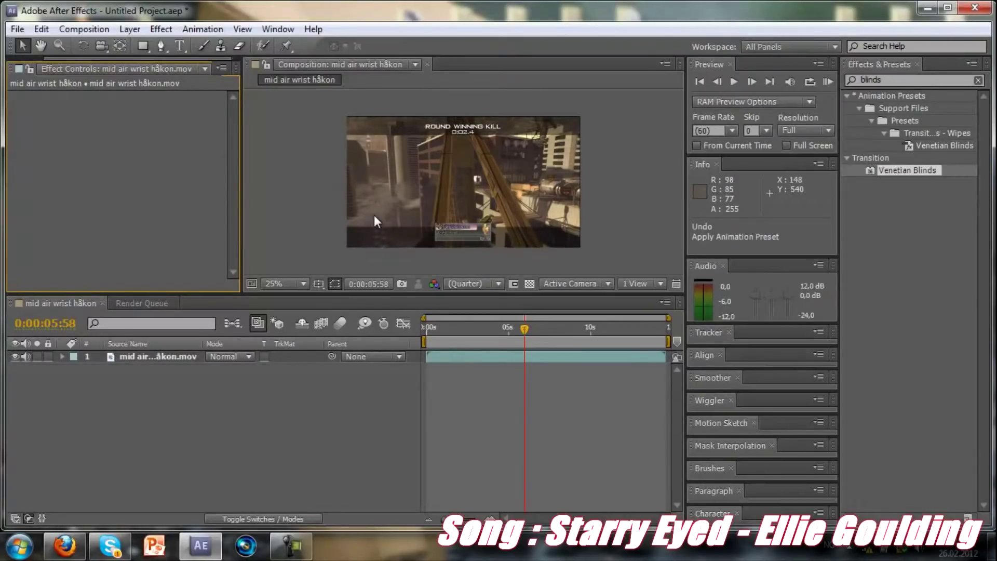
key(ctrl+alt+y)
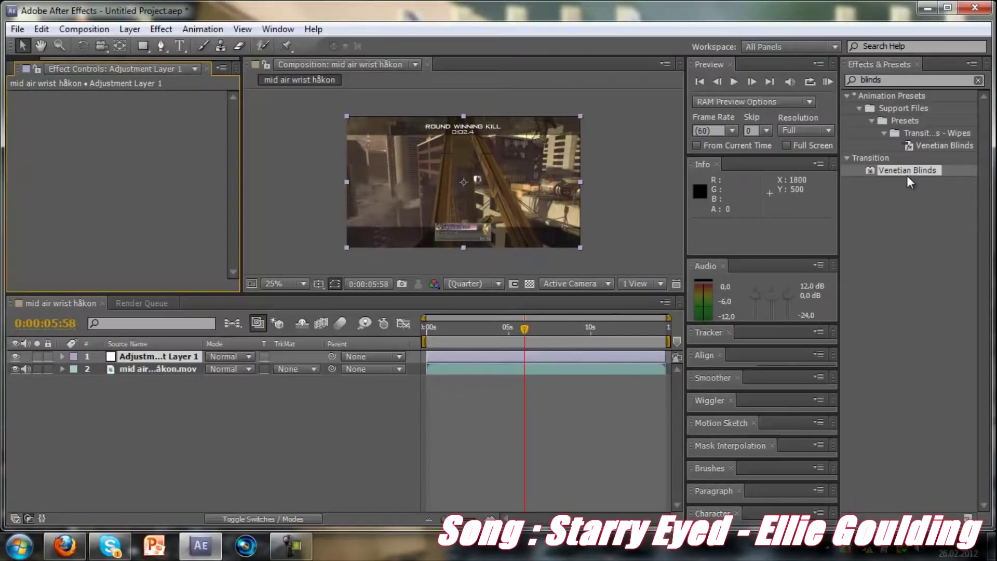
Apply Venetian Blinds to the adjustment layer at about 51% completion and -36° direction
mouse_move(903, 169)
mouse_down()
mouse_move(617, 338)
mouse_move(615, 357)
mouse_up()
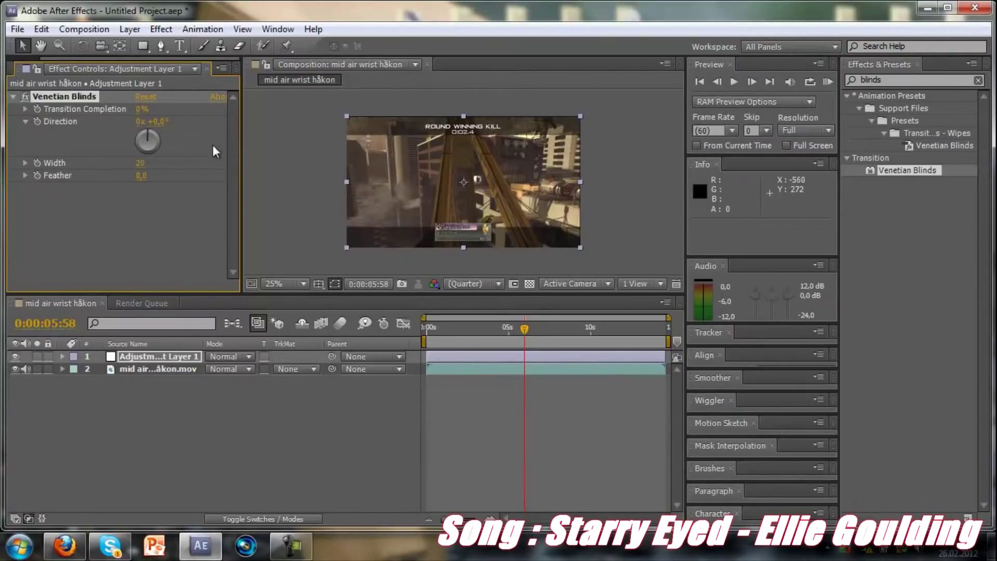
click(142, 109)
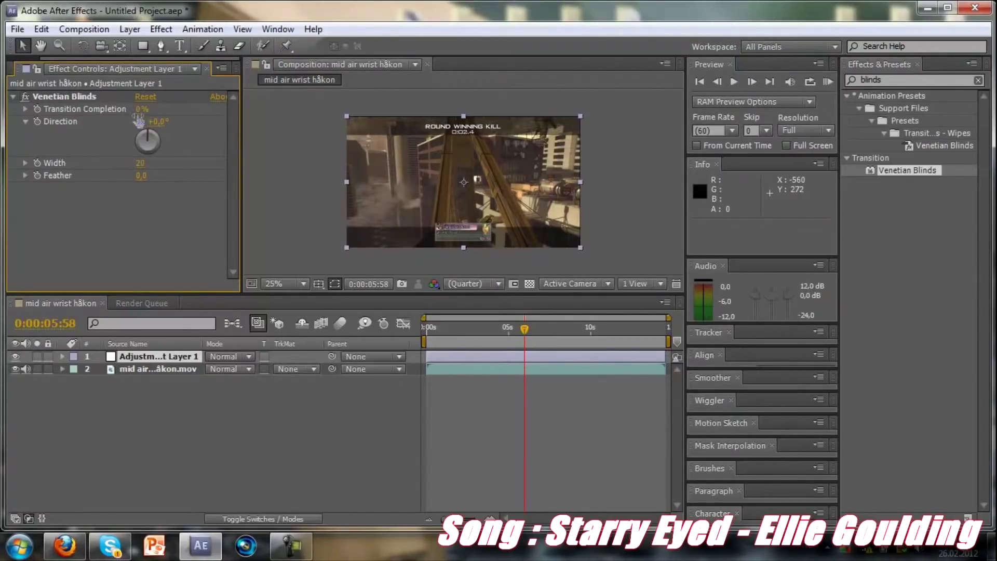
mouse_move(141, 109)
mouse_down()
mouse_move(225, 119)
mouse_move(190, 121)
mouse_up()
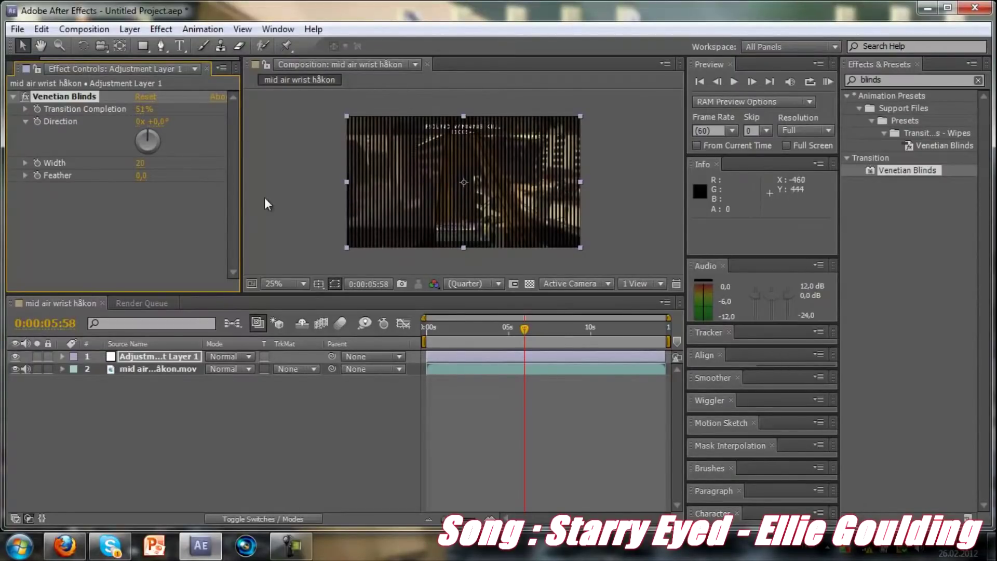
drag(149, 138, 144, 138)
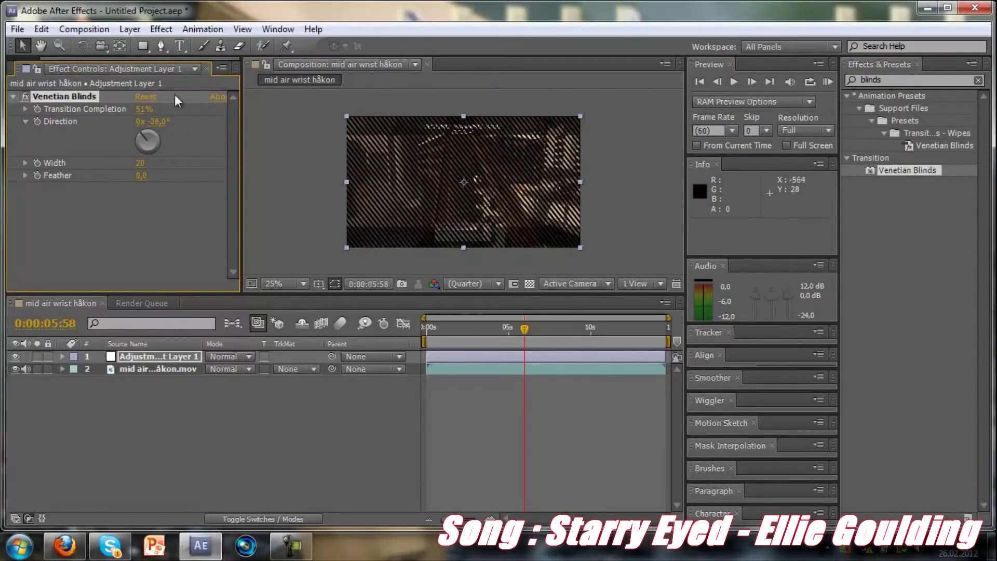
drag(144, 110, 125, 110)
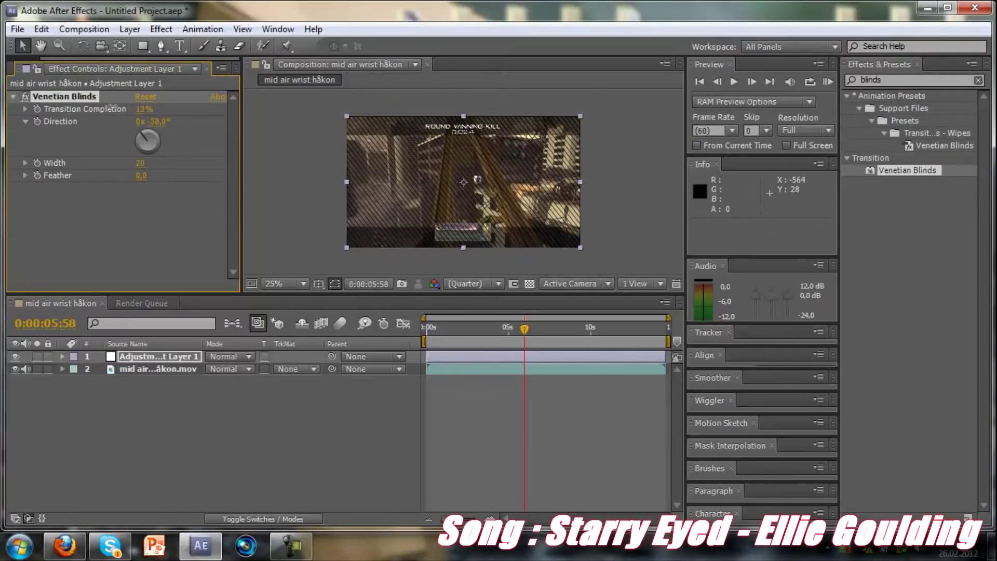
Set Transition Completion to 15%, try width 30 and feathering, then settle on width 20, feather 0
click(145, 109)
text(15)
key(Return)
click(160, 357)
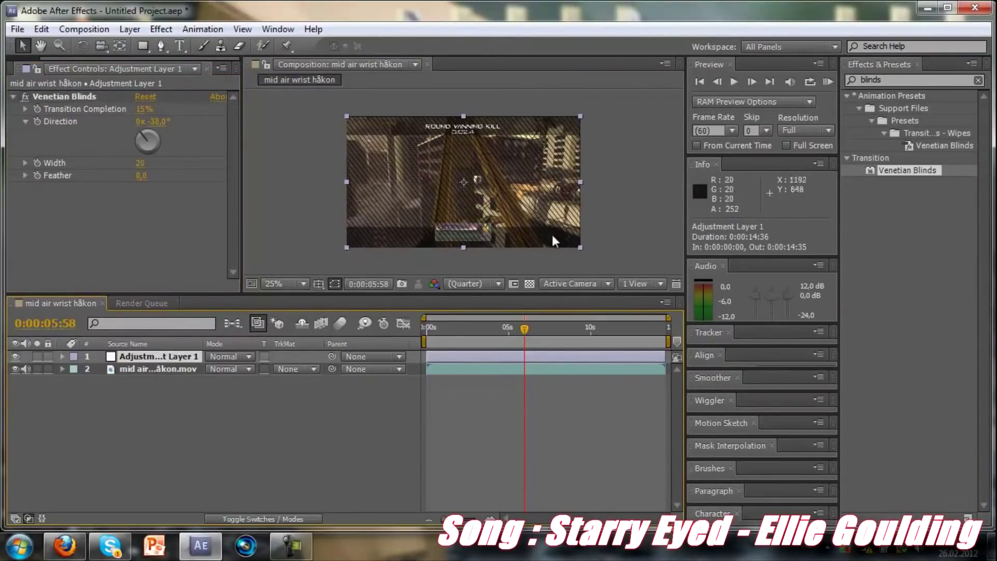
click(140, 163)
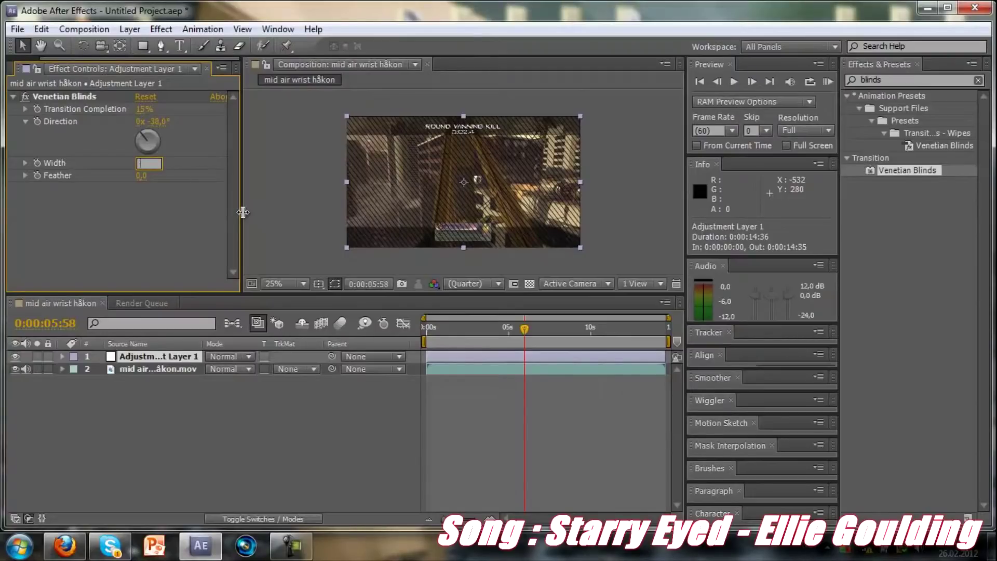
text(30)
key(Return)
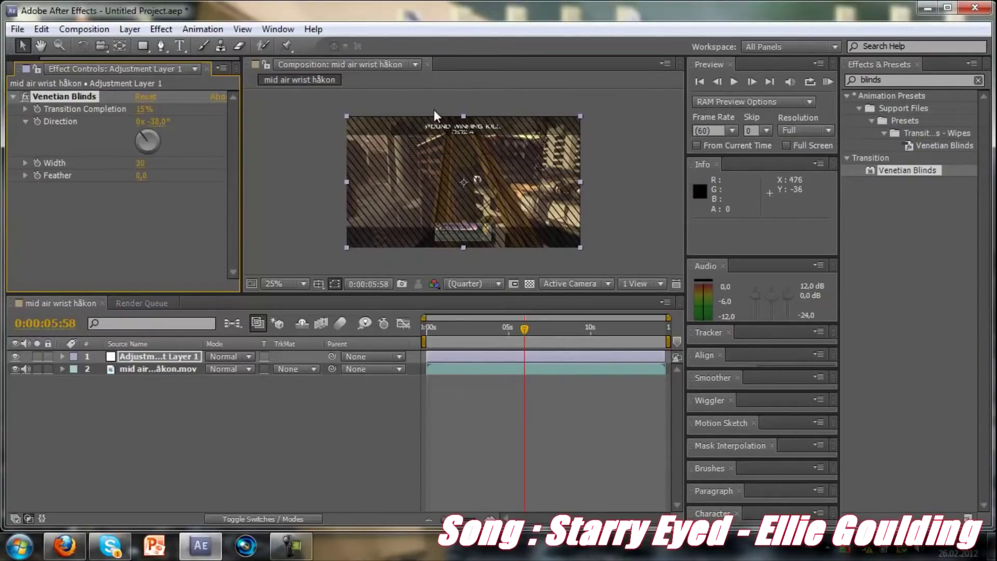
mouse_move(141, 175)
mouse_down()
mouse_move(152, 175)
mouse_move(118, 174)
mouse_up()
click(141, 164)
text(20)
key(Return)
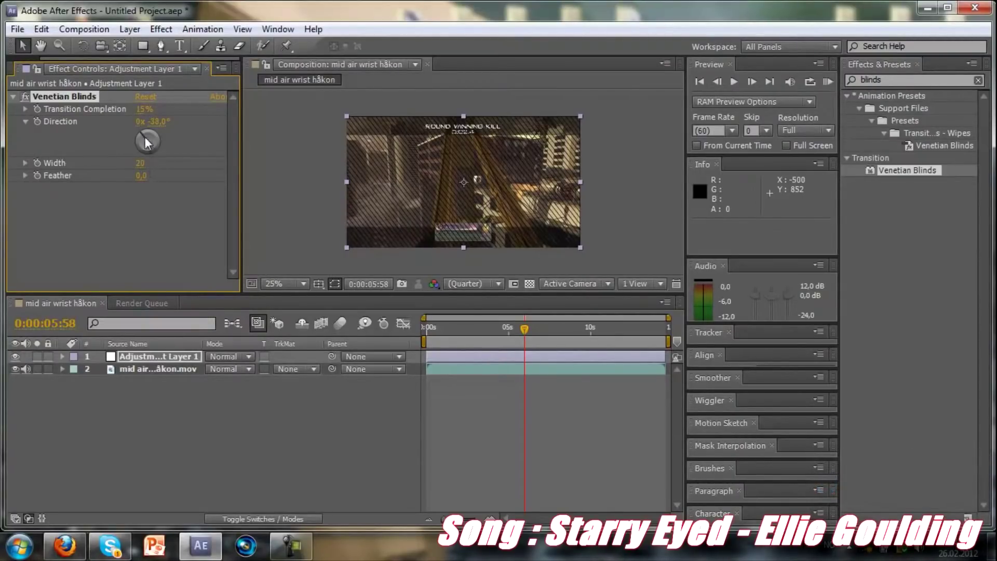
Rotate the Venetian Blinds direction dial to about -41°
click(155, 119)
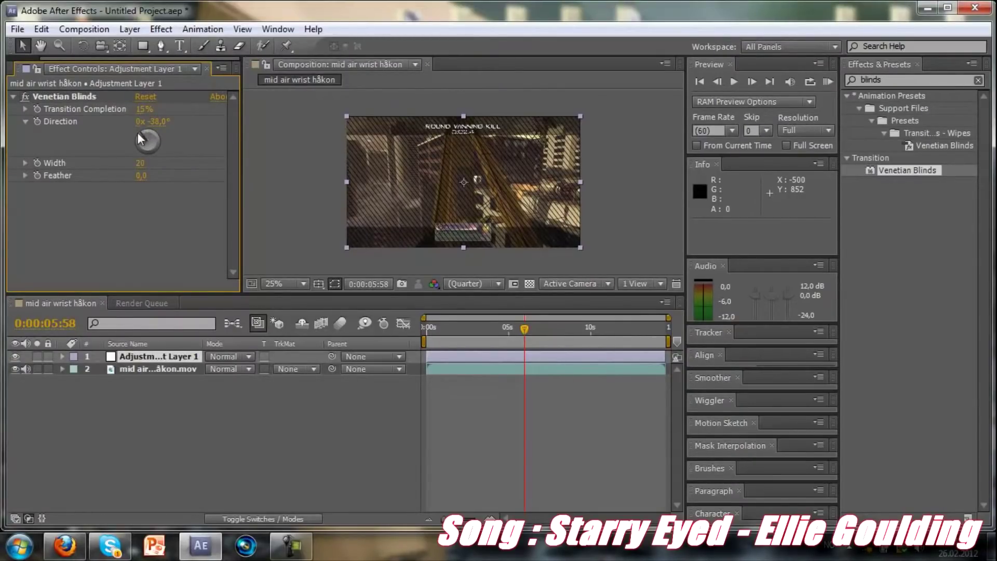
click(143, 139)
drag(144, 139, 149, 135)
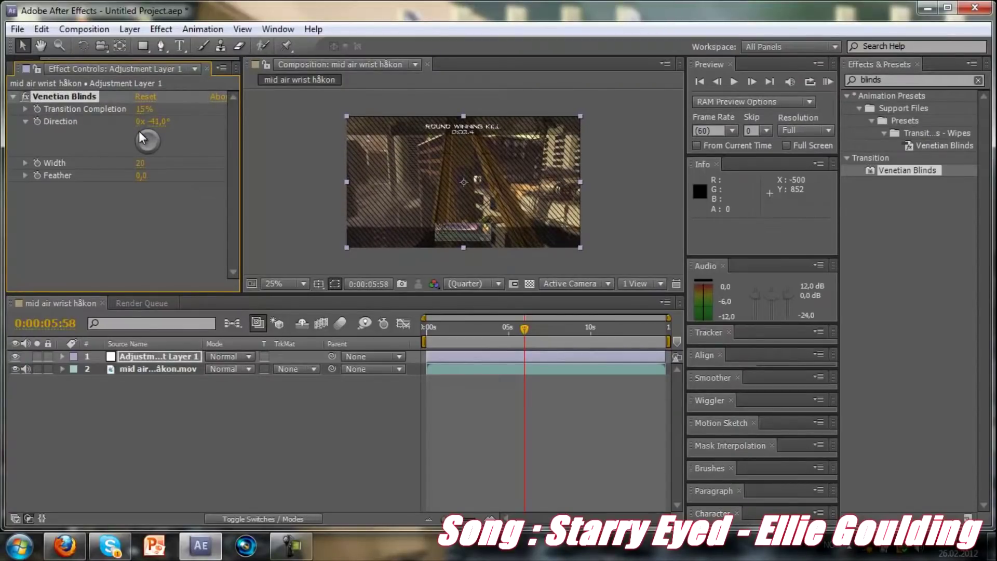
click(156, 122)
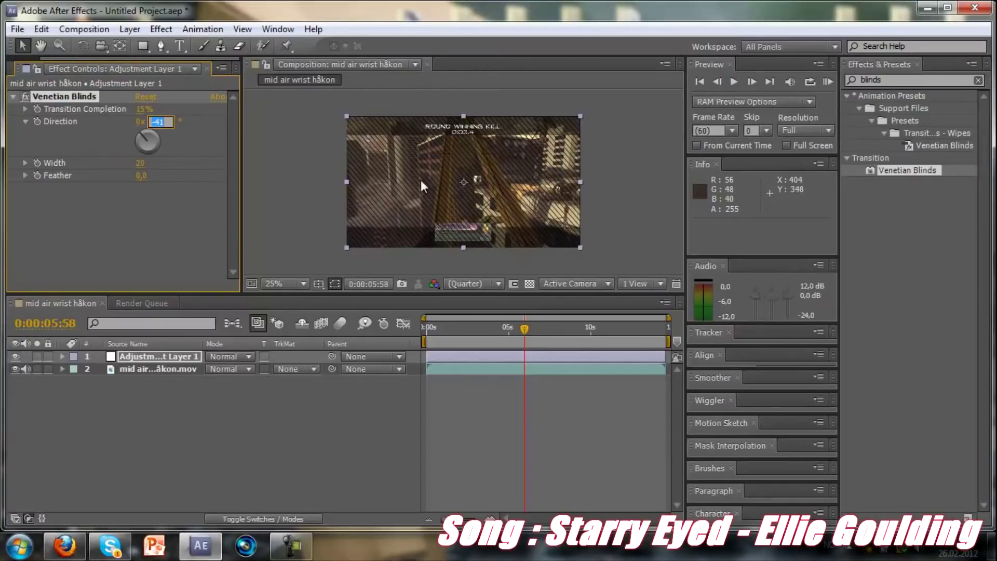
text(1)
Expose Adjustment Layer 1's opacity and set it to 15%
click(162, 359)
key(t)
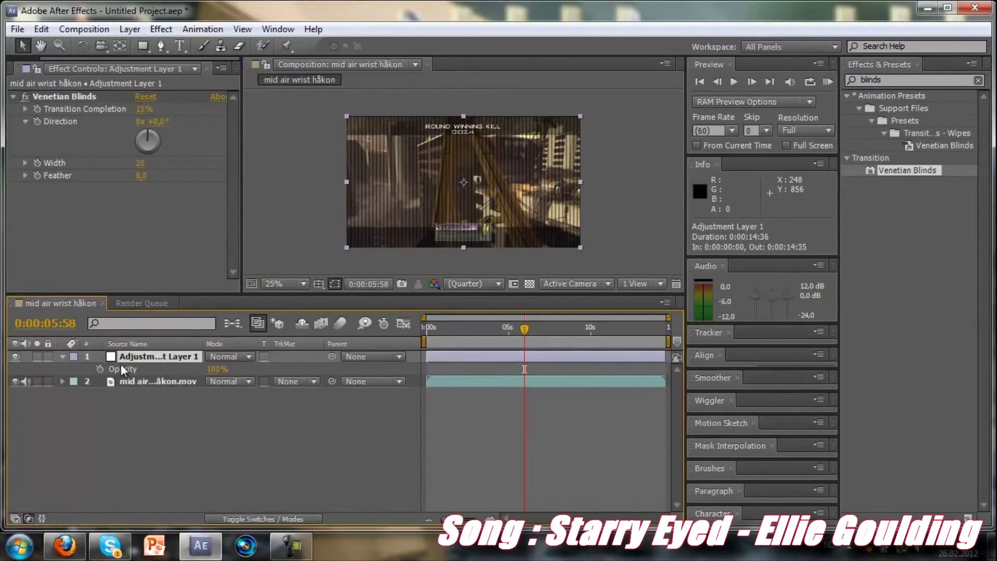
click(217, 369)
text(15)
key(Return)
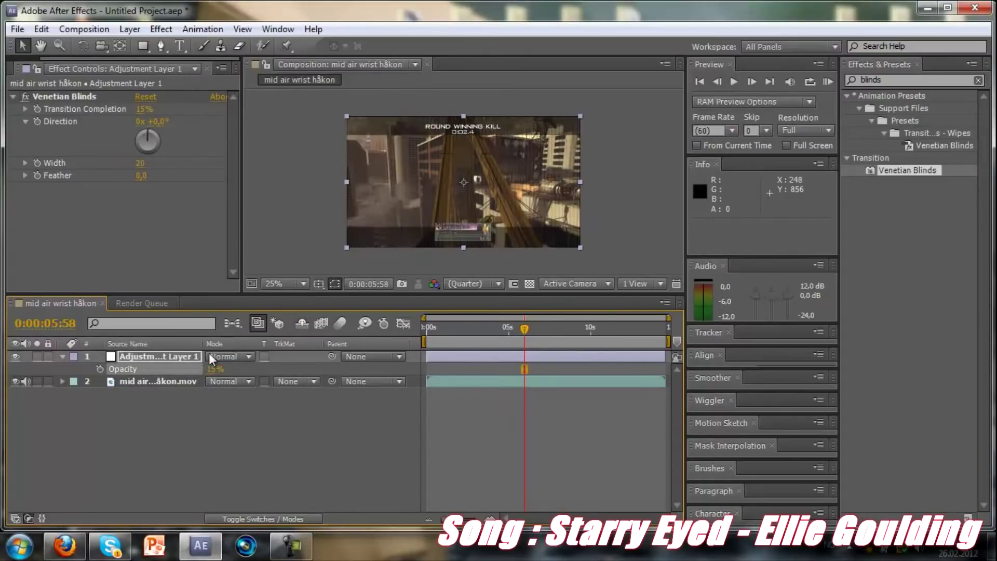
Set the blinds direction to 40° and raise the adjustment layer opacity to 30%
click(158, 123)
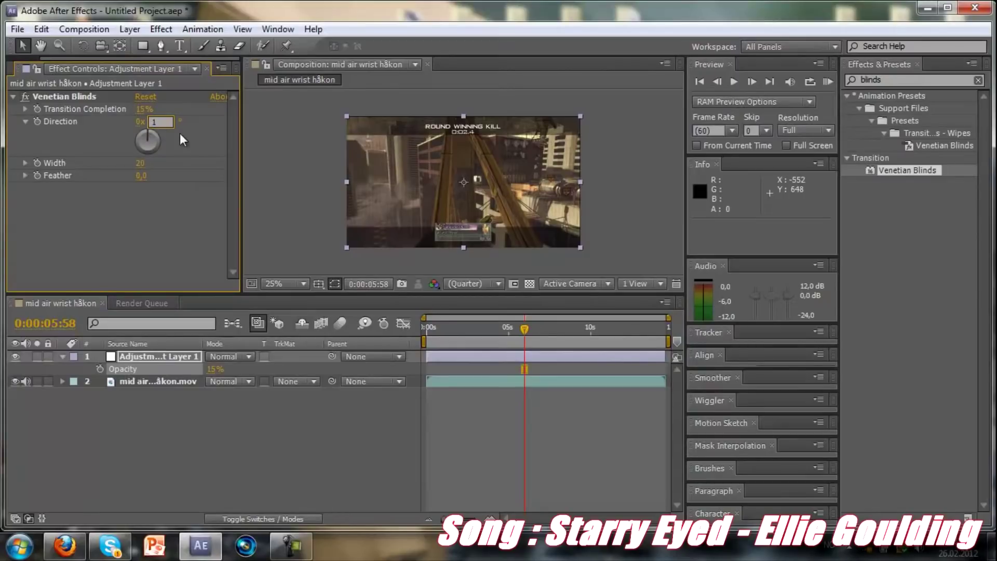
text(40)
key(Return)
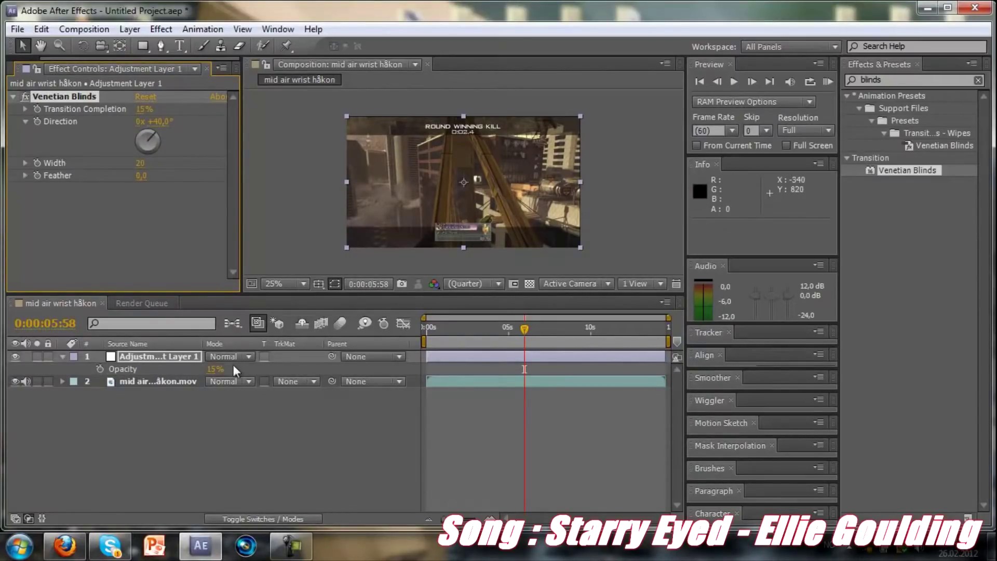
click(217, 369)
text(30)
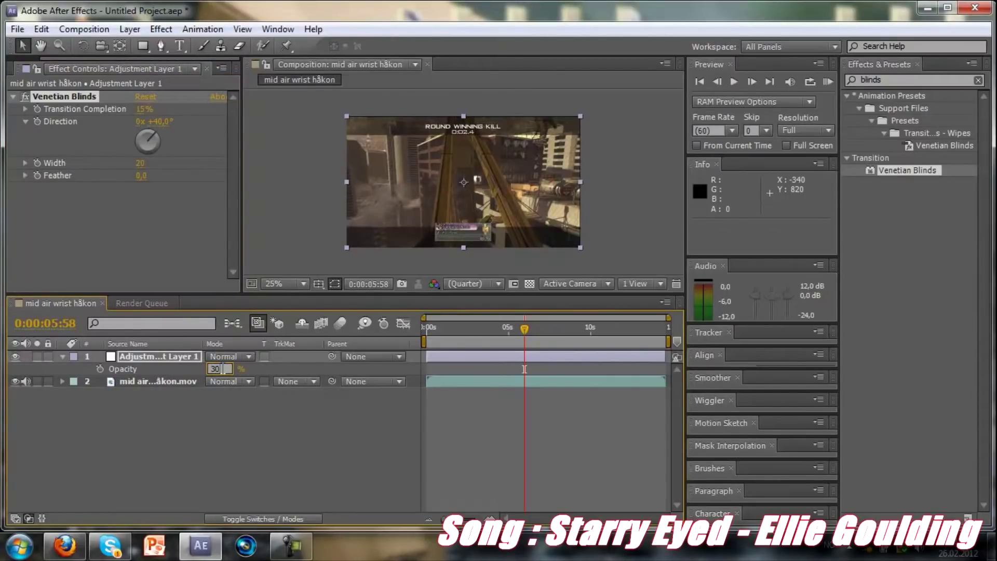
key(Return)
scroll(399, 206, up, 3)
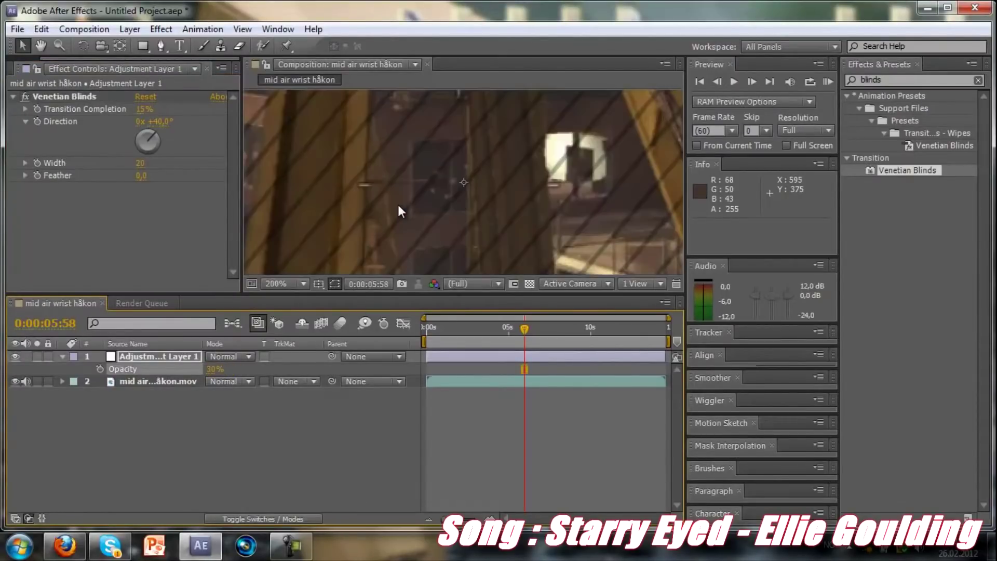
click(477, 284)
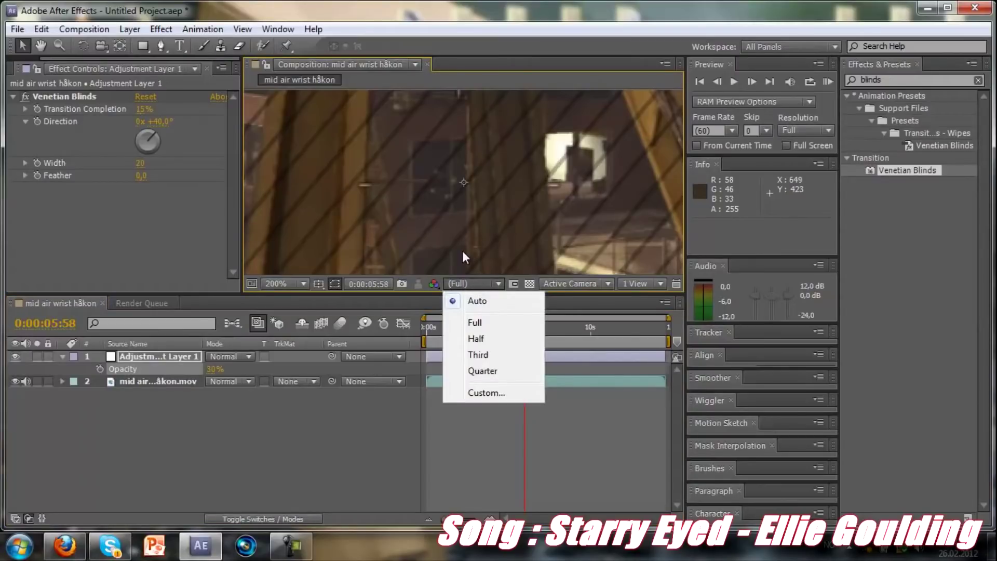
click(462, 251)
scroll(462, 251, down, 3)
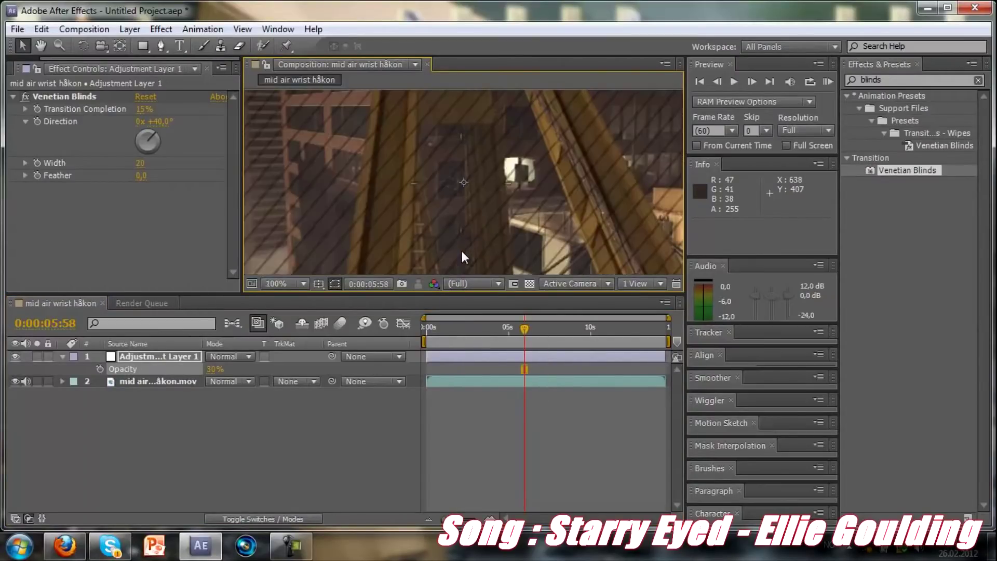
scroll(417, 216, down, 2)
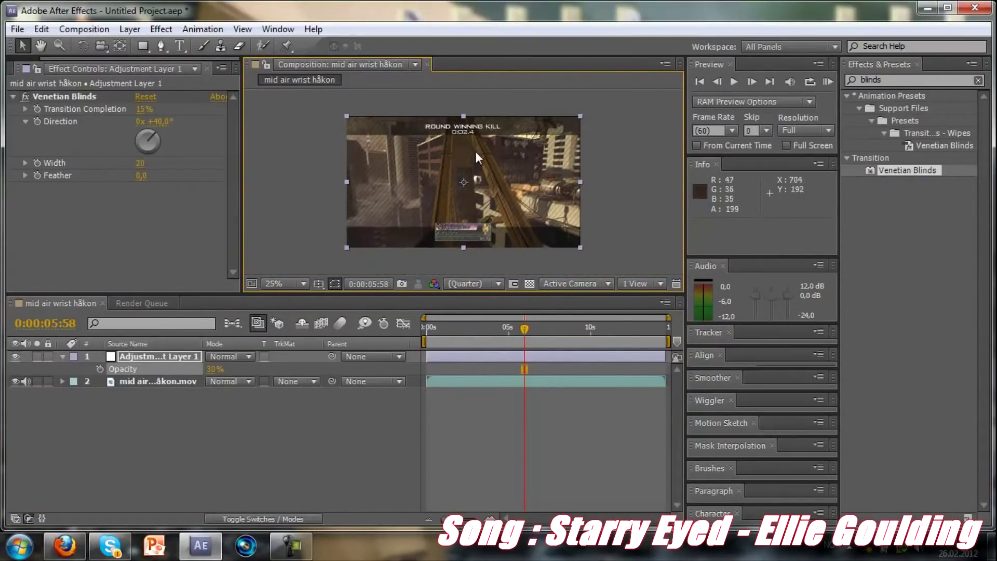